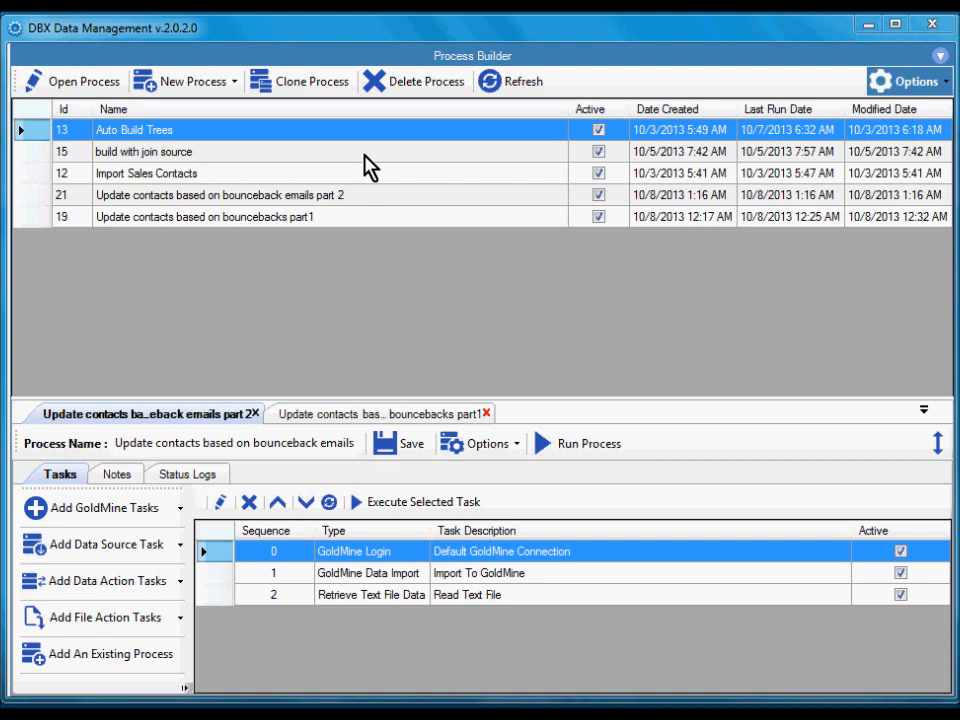
Show the execution command line for the Auto Build Trees process, then dismiss the message.
left_click(205, 176)
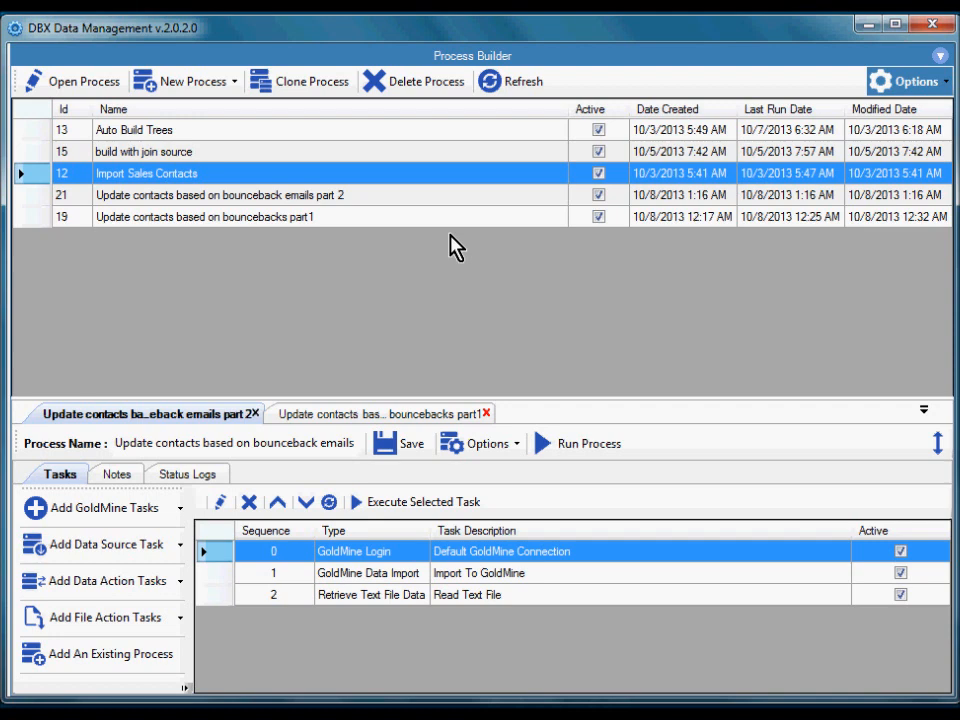
left_click(129, 133)
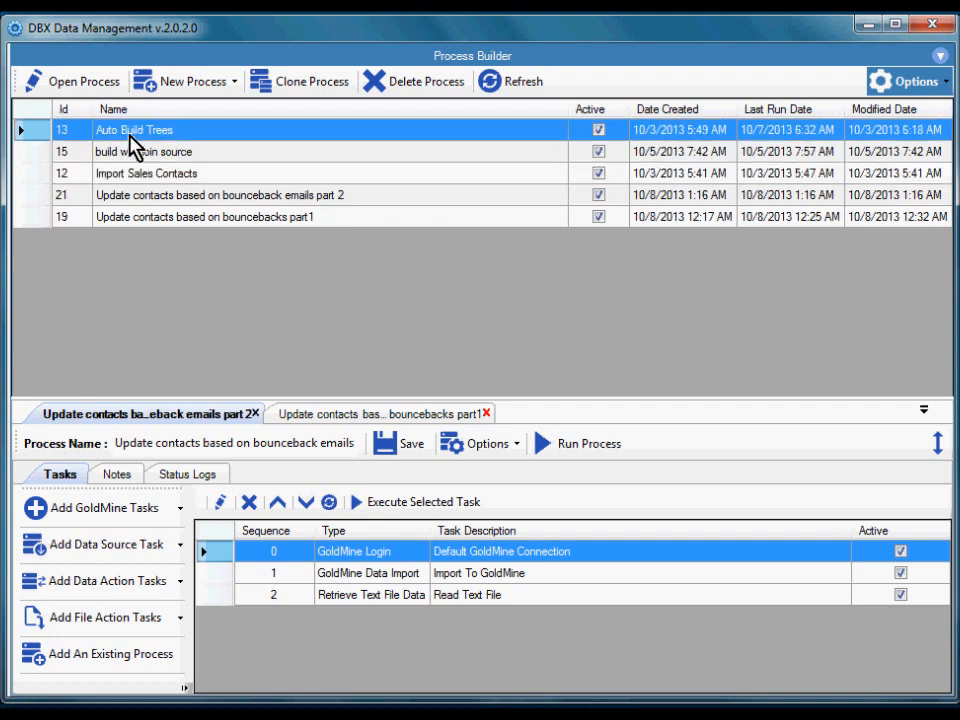
right_click(248, 134)
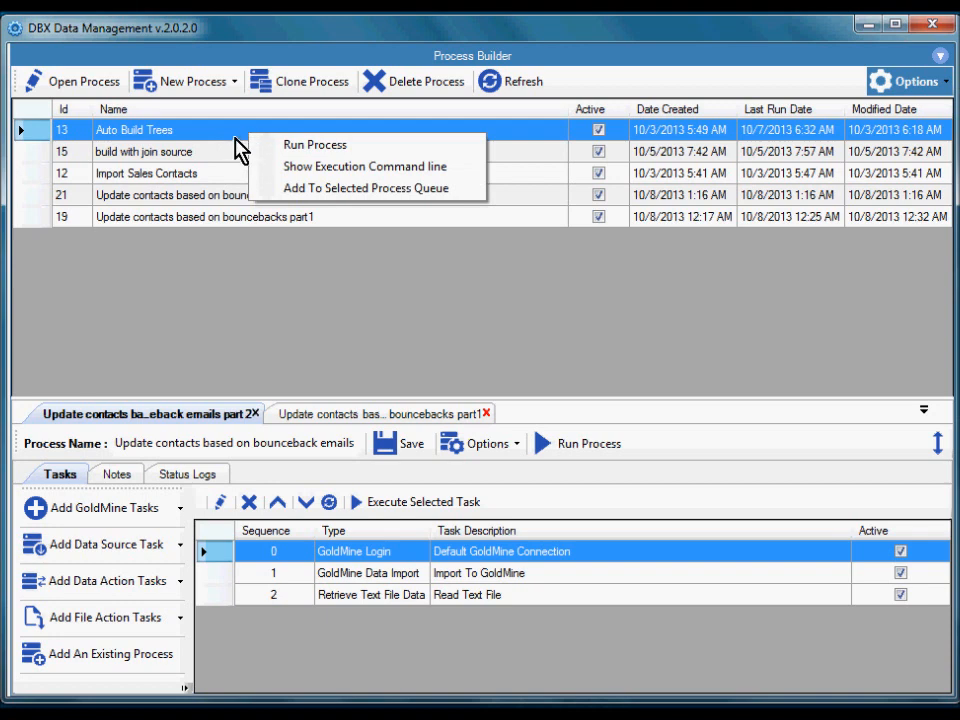
left_click(447, 182)
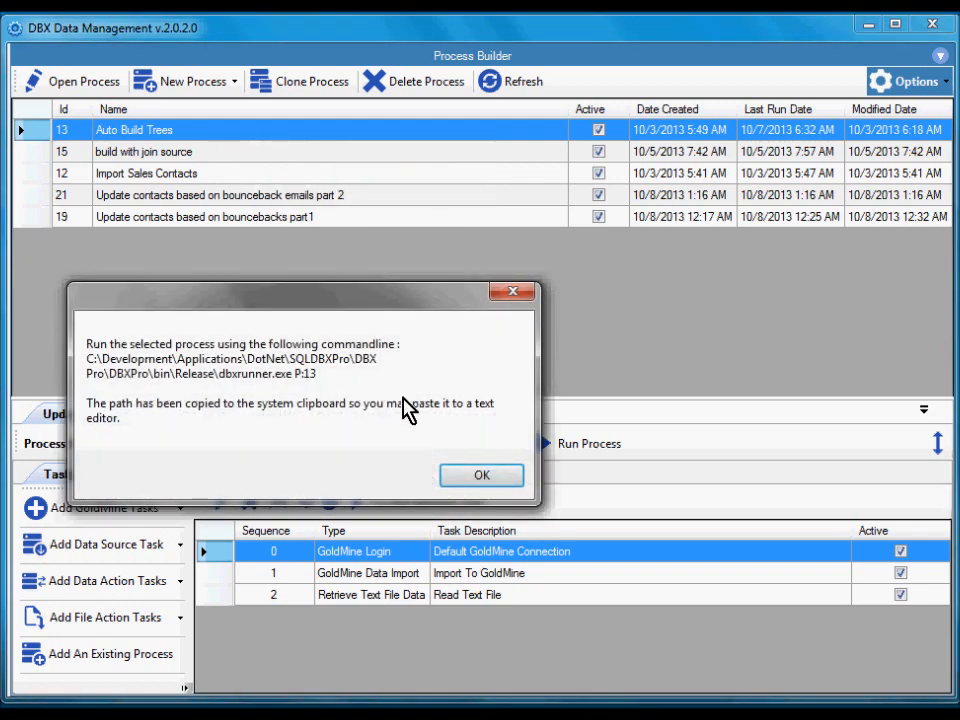
left_click_drag(398, 296, 492, 238)
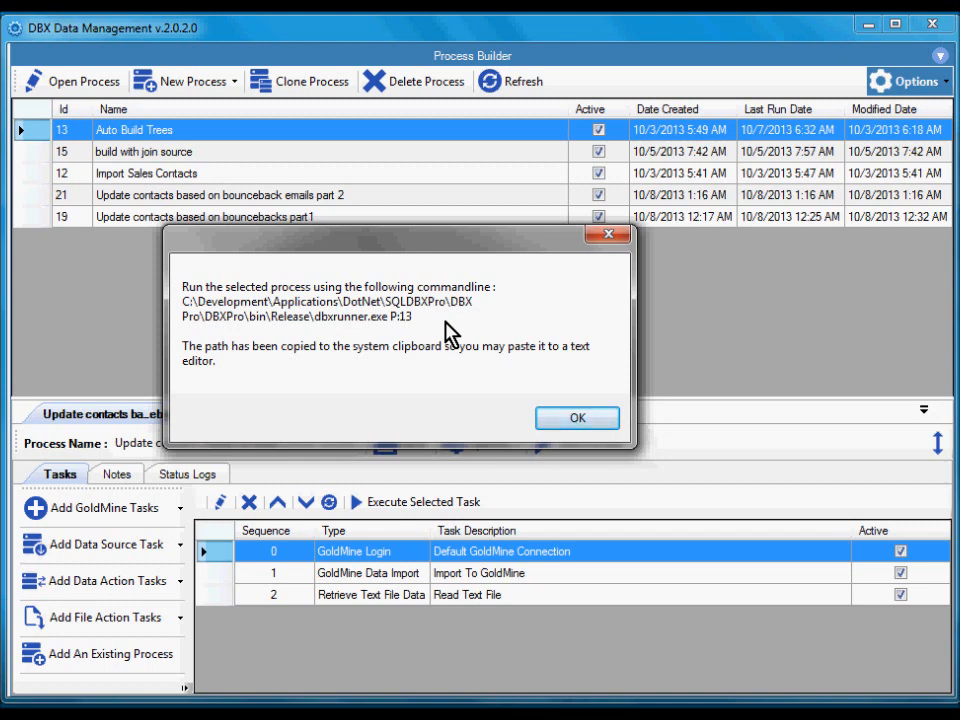
left_click(596, 421)
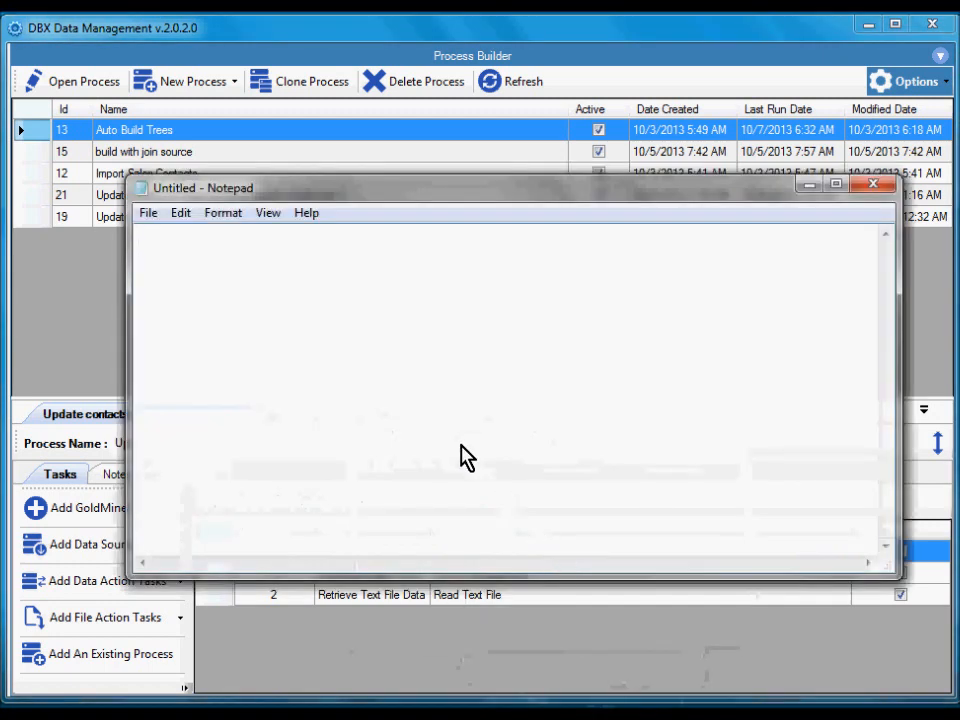
Switch to Notepad, paste the copied command line with word wrap turned on, and minimize the window.
key("ctrl+v")
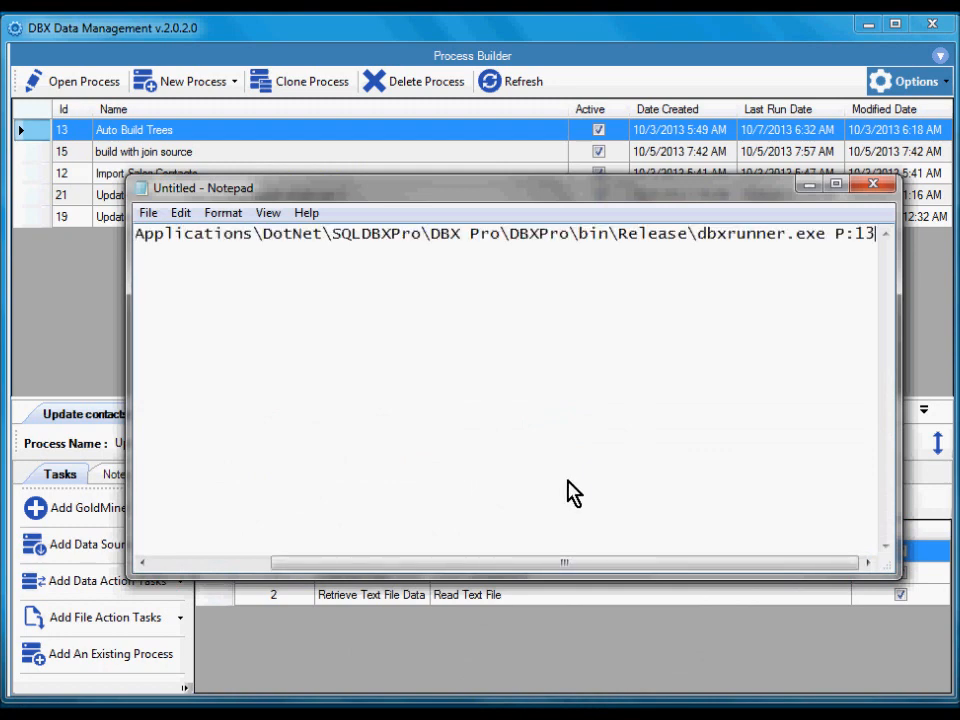
left_click(230, 213)
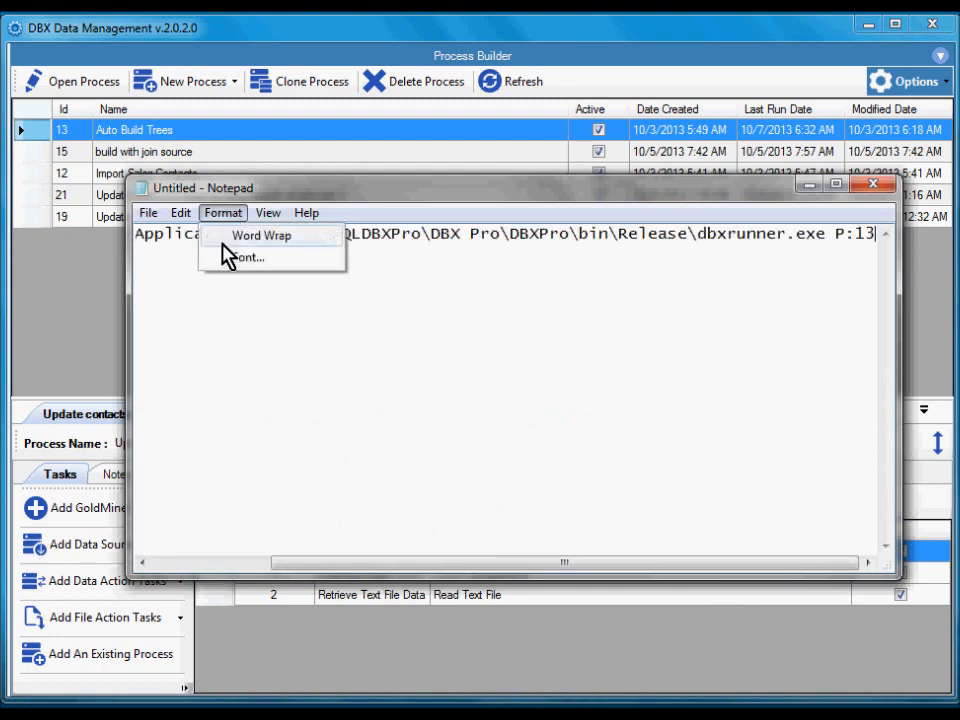
left_click(226, 242)
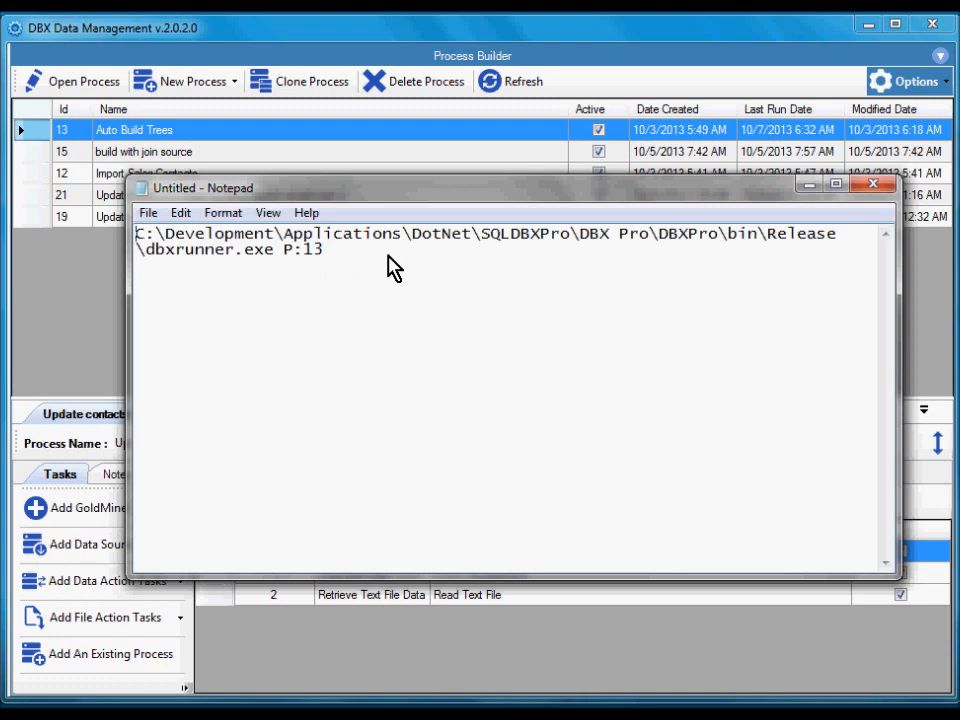
left_click(809, 186)
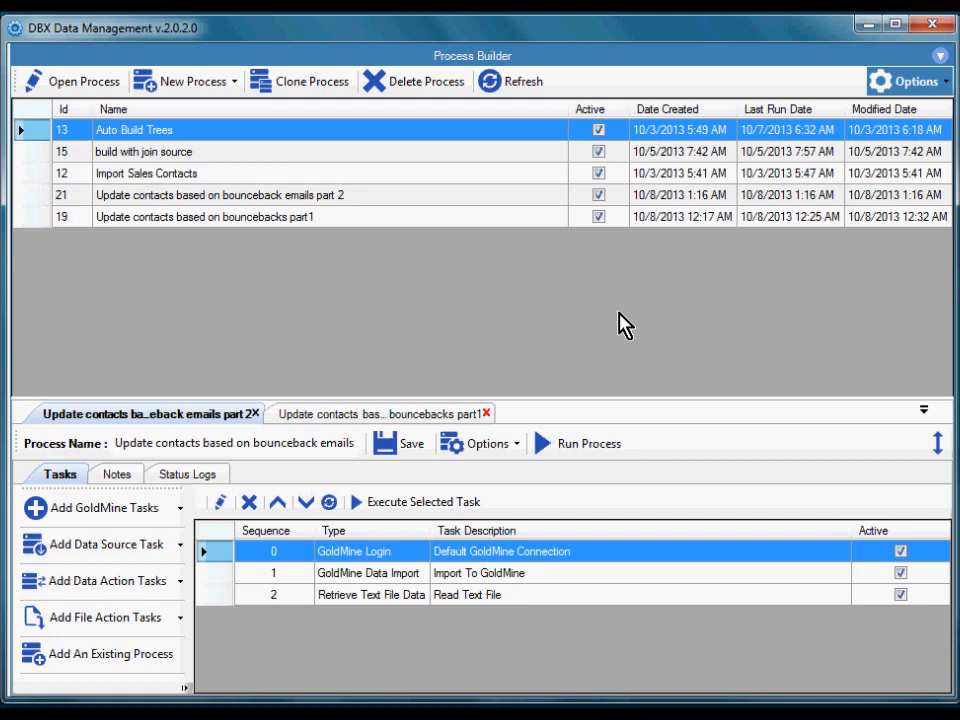
Open the Queue Manager and create a new process queue named Nightly Job.
left_click(900, 88)
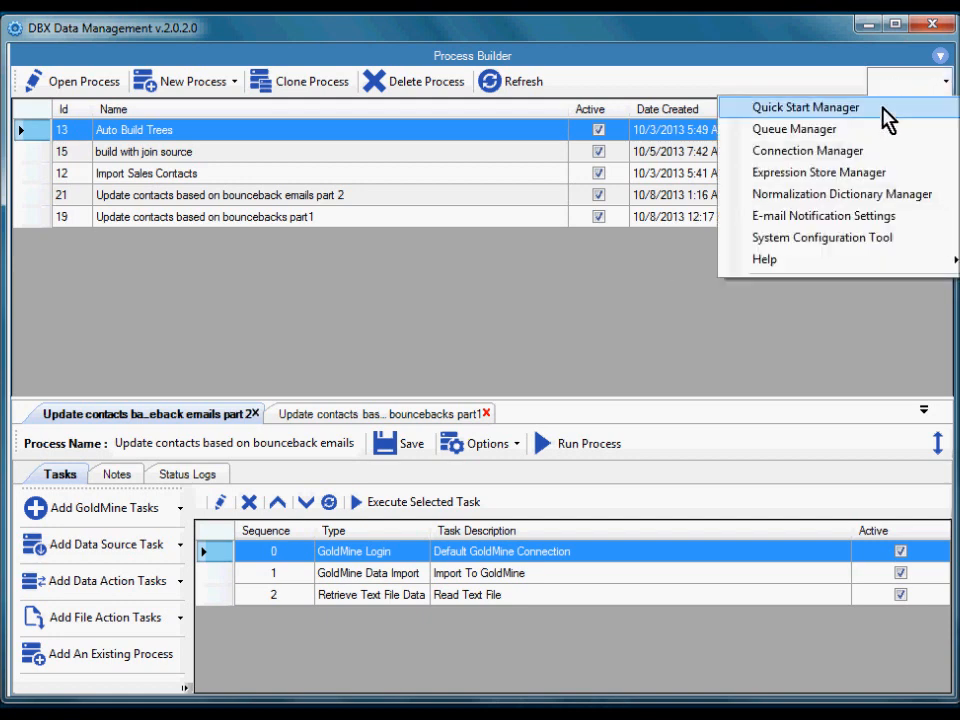
left_click(805, 130)
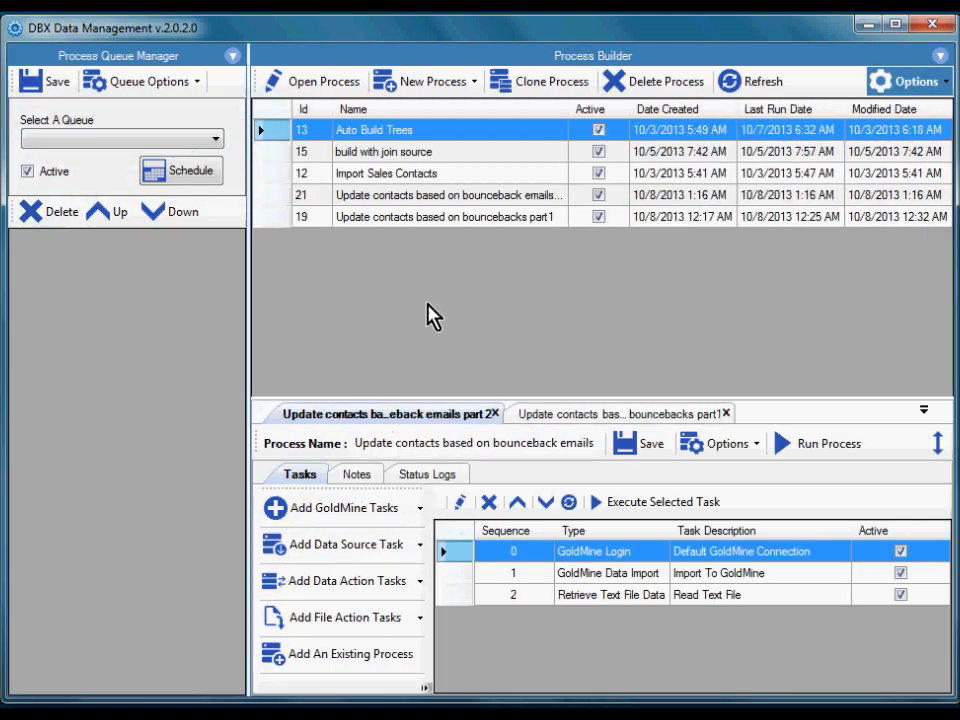
left_click(155, 84)
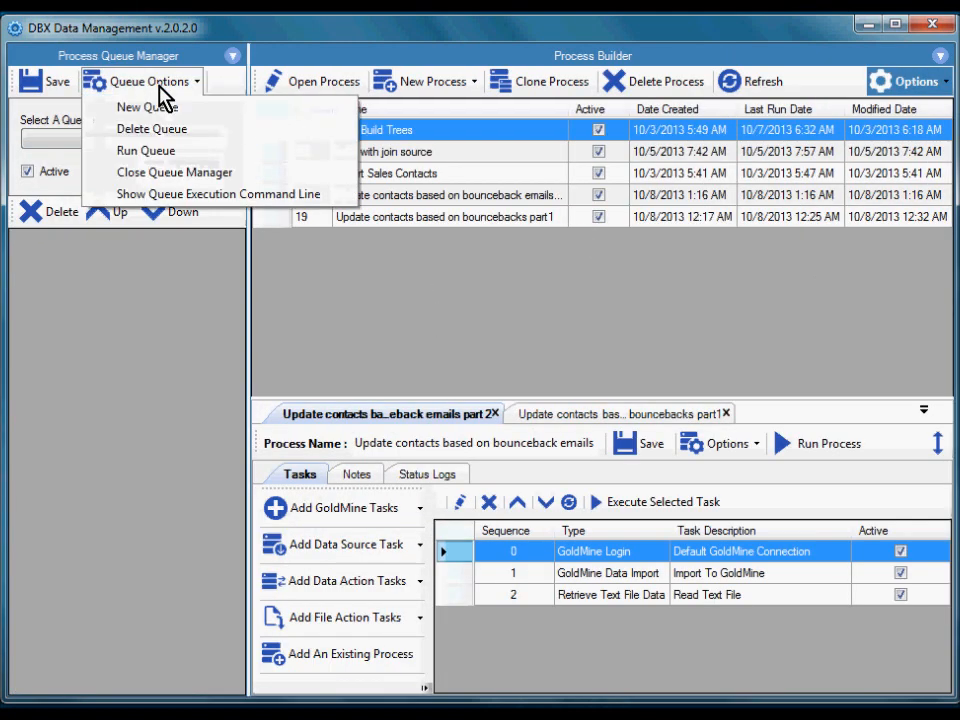
left_click(189, 107)
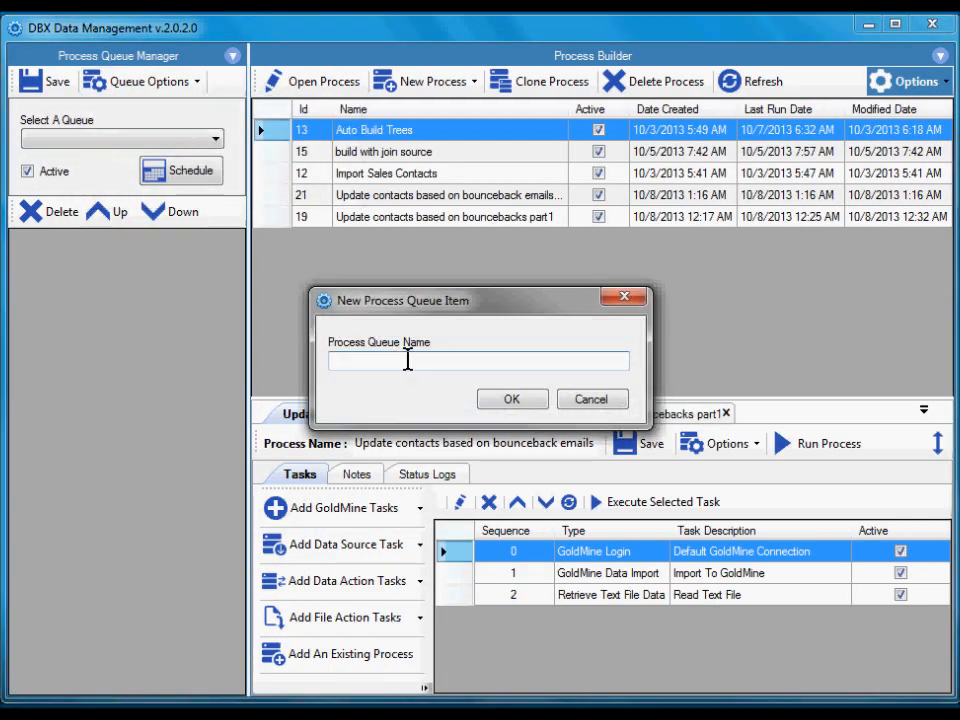
type("Nightly Job")
left_click(512, 399)
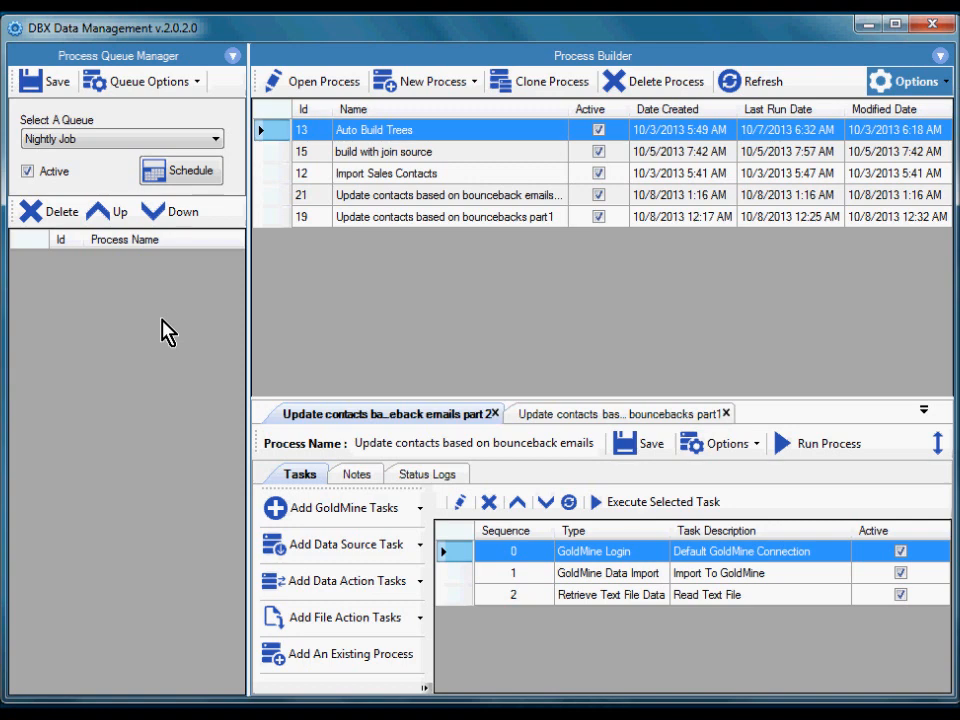
Add the Auto Build Trees and Import Sales Contacts processes to the Nightly Job queue.
right_click(344, 128)
left_click(383, 134)
right_click(384, 133)
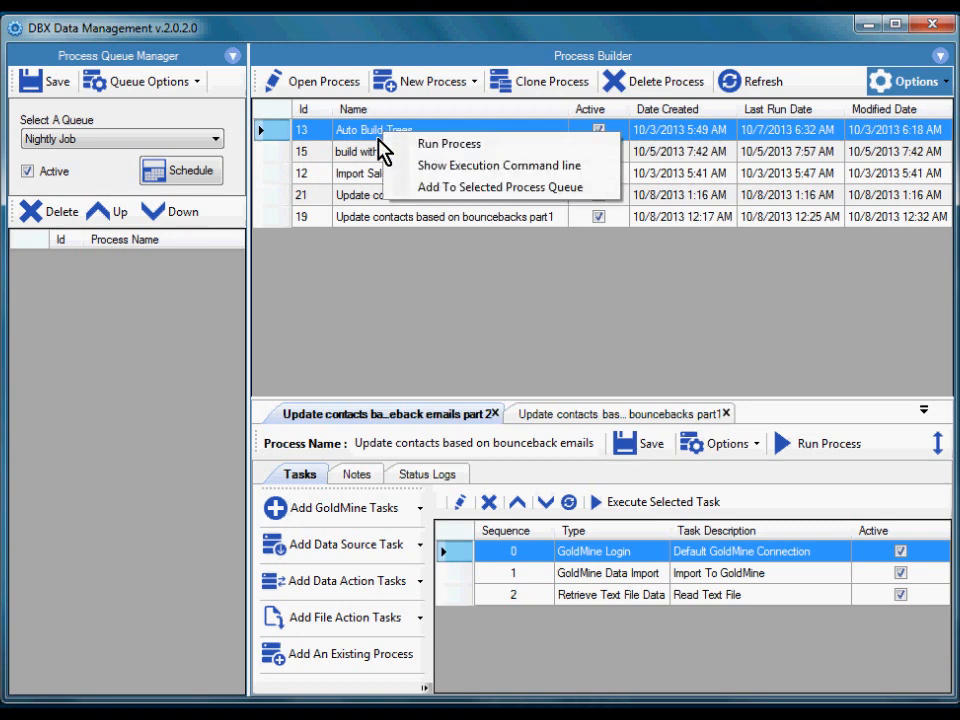
left_click(598, 196)
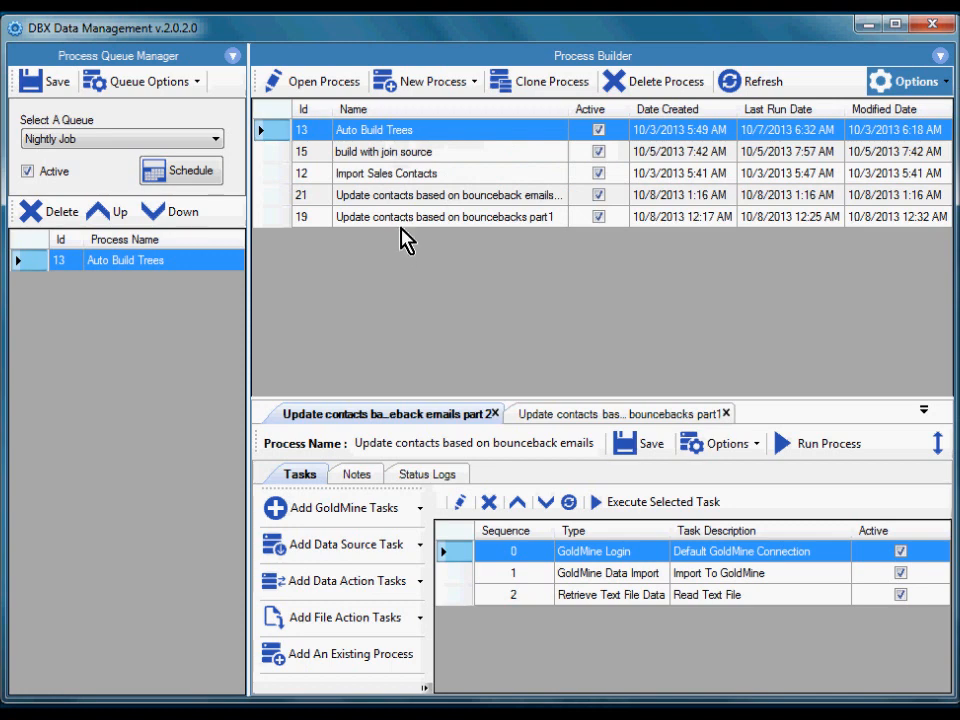
left_click(408, 176)
right_click(408, 176)
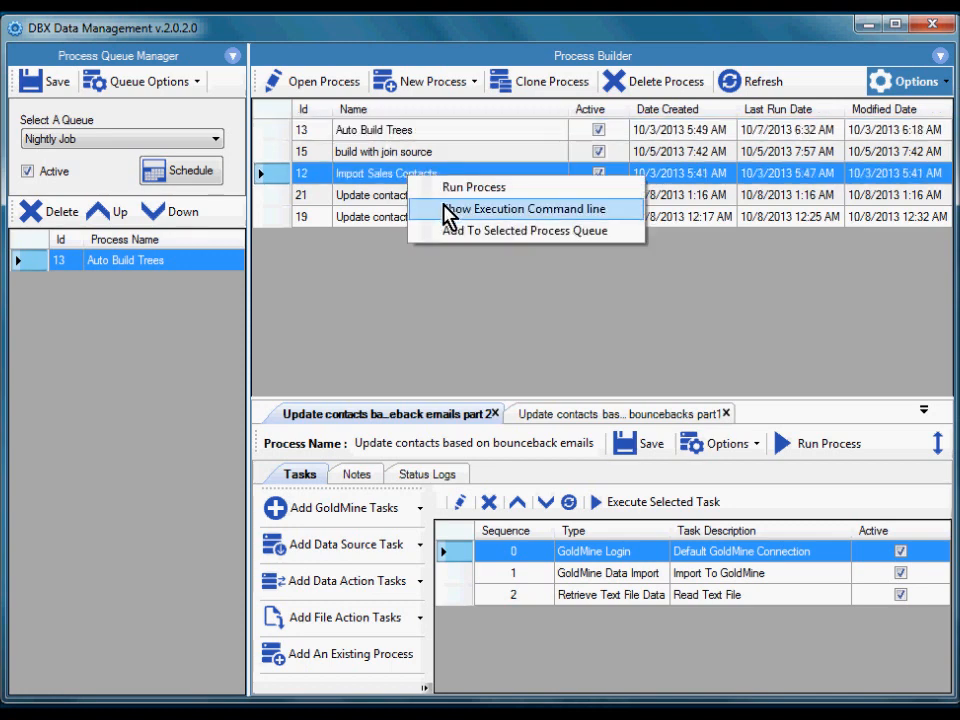
left_click(598, 232)
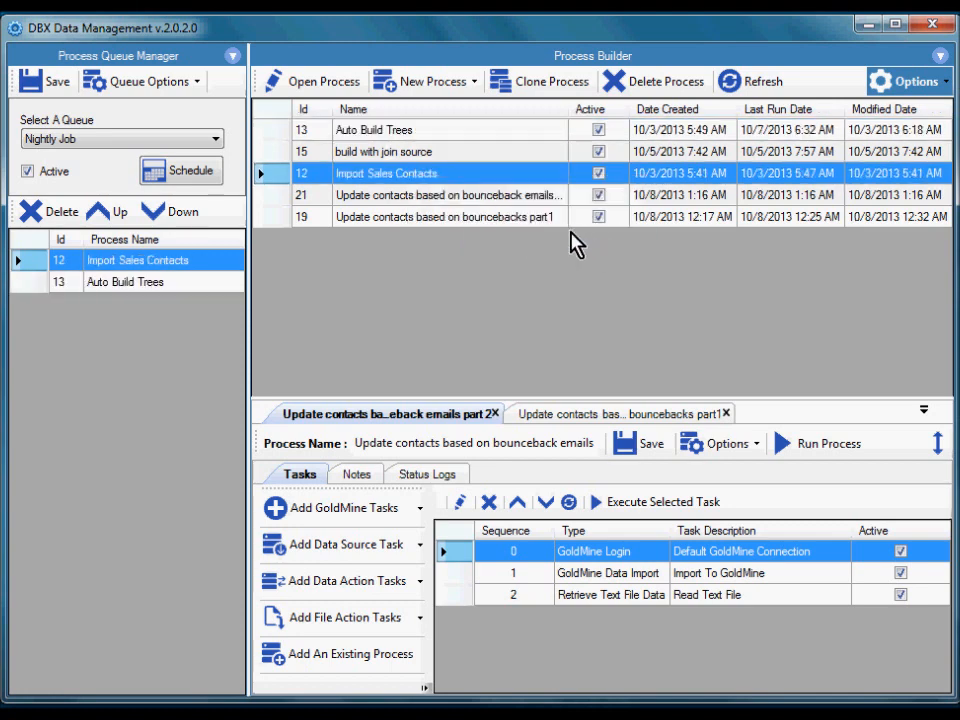
Add both bounceback contact update processes, part 2 and part 1, to the Nightly Job queue.
left_click(410, 197)
right_click(410, 197)
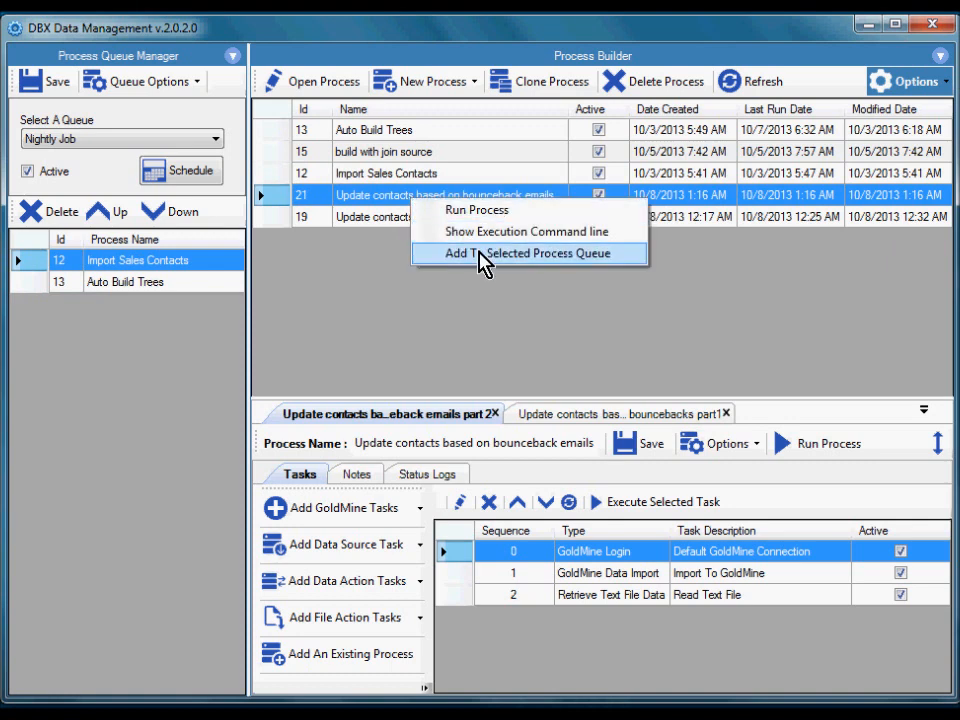
left_click(478, 253)
left_click(420, 218)
right_click(420, 230)
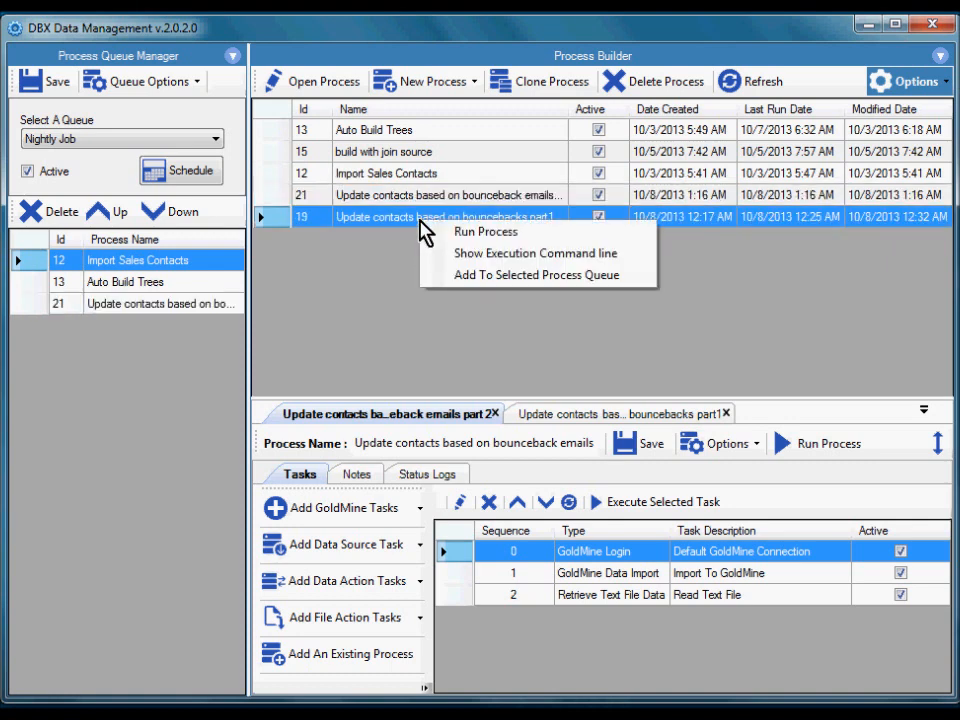
left_click(506, 276)
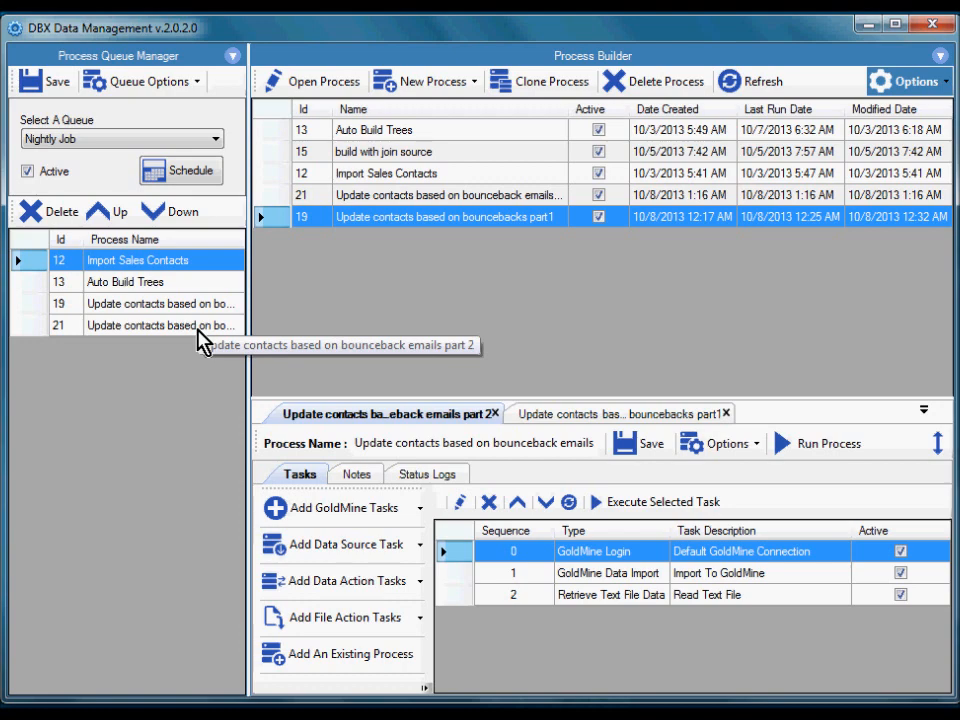
In the Nightly Job queue's schedule, set the fixed schedule's end date to 12/31/2013 and time to 1:10:46 AM, with Ignore Time enabled.
left_click(191, 174)
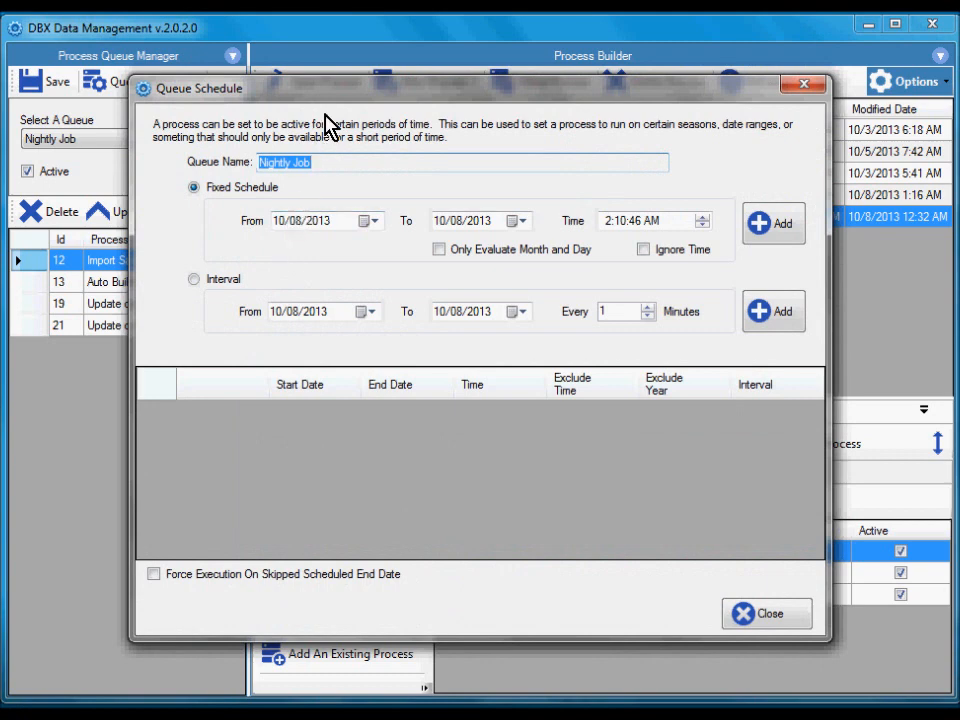
left_click(376, 222)
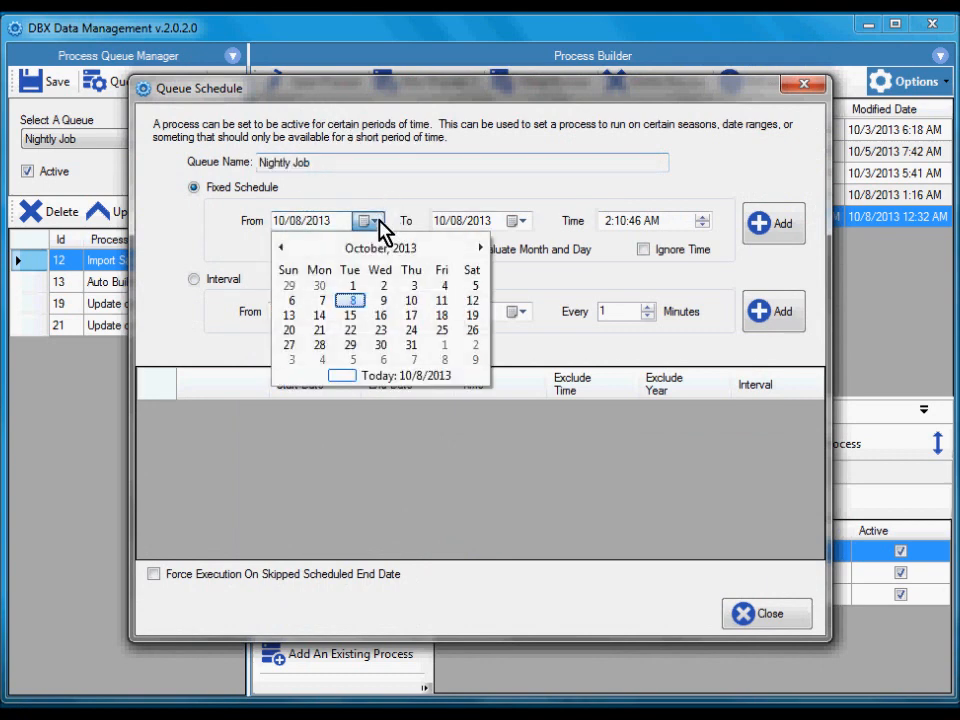
left_click(377, 221)
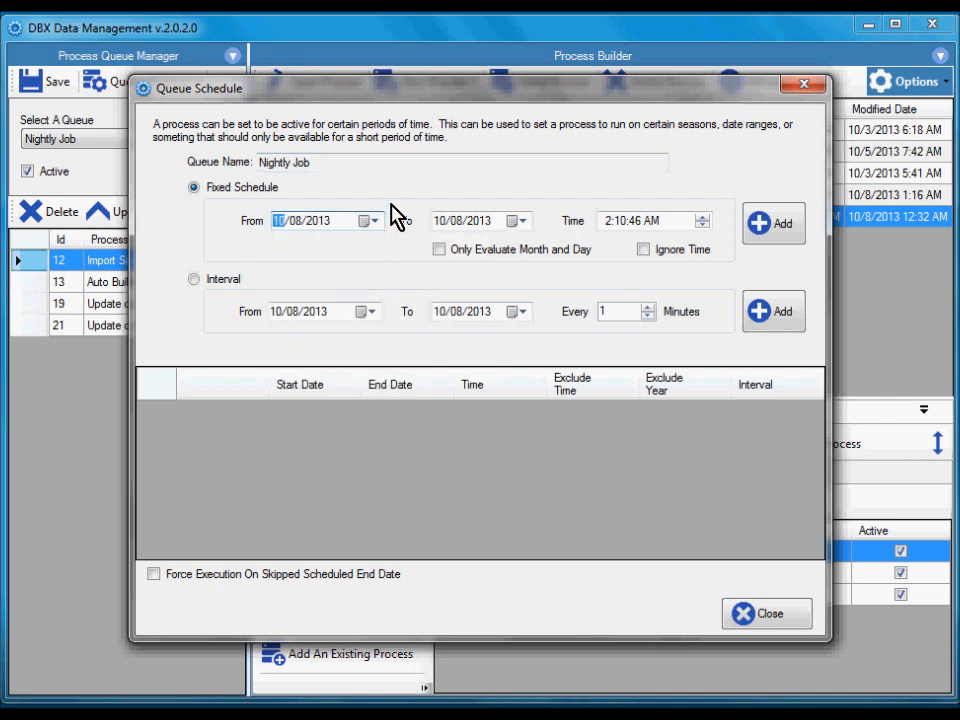
left_click(520, 222)
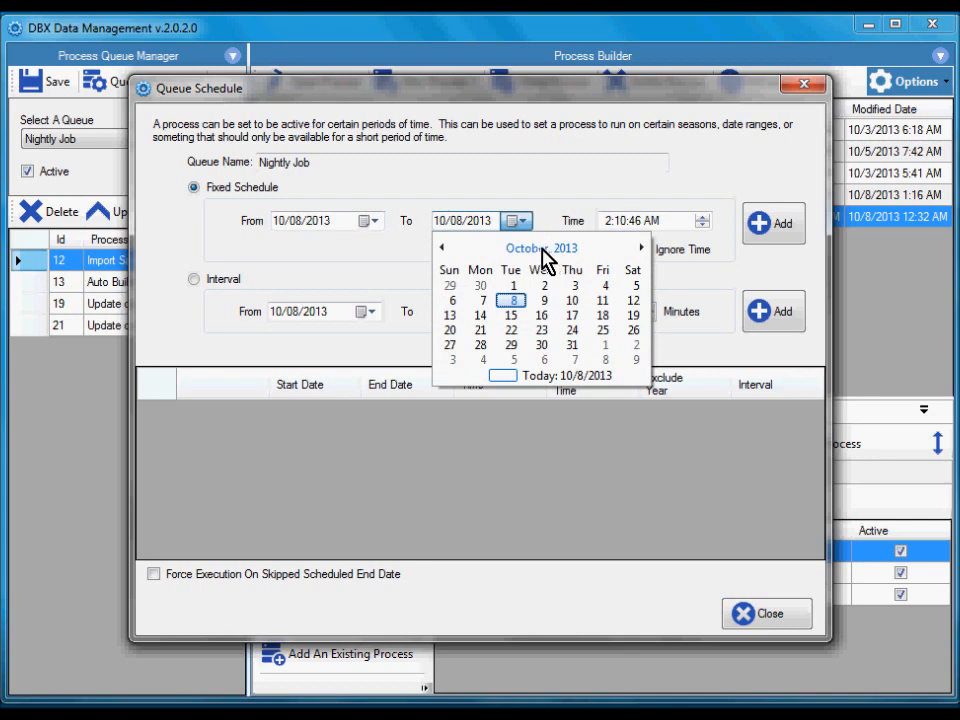
left_click(541, 247)
left_click(620, 348)
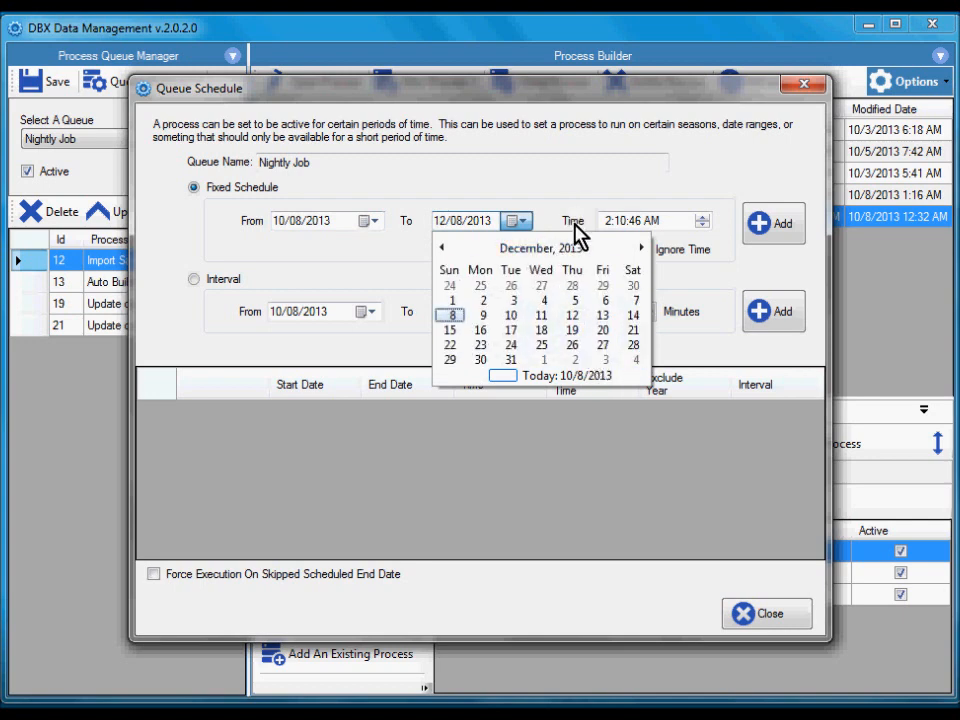
left_click(512, 360)
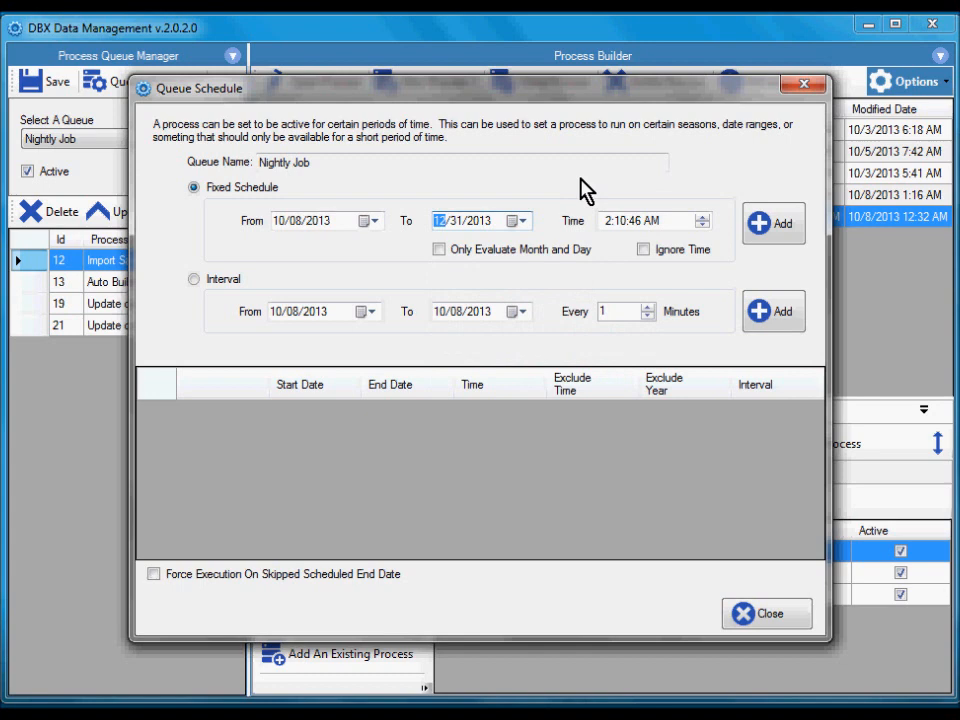
left_click(606, 222)
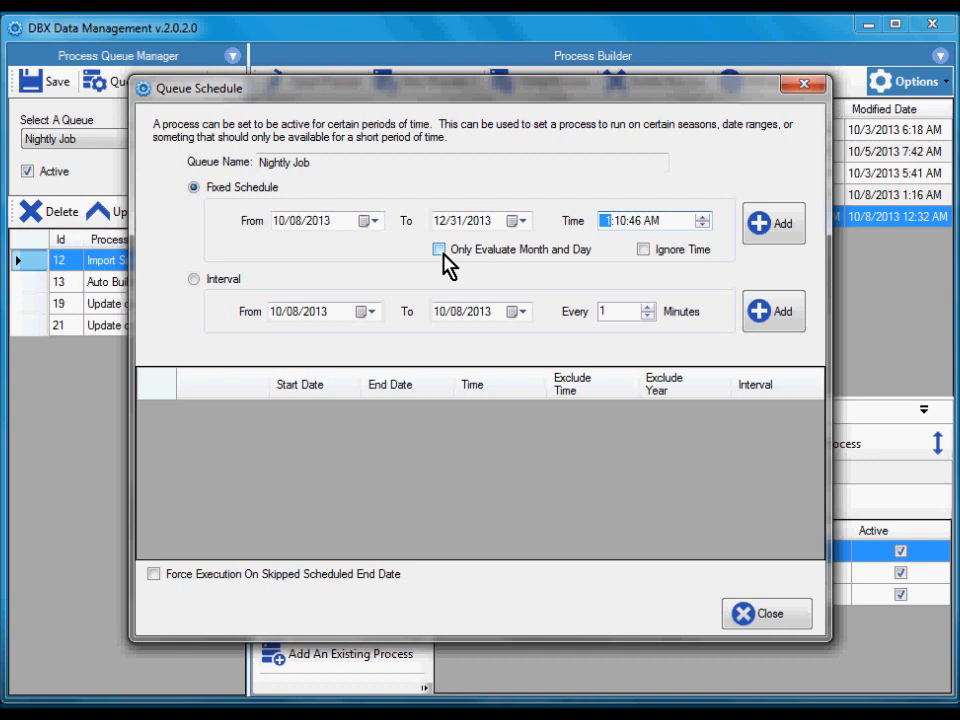
left_click(643, 250)
Add an interval schedule running every 120 minutes until 12/31/2013, and close the queue schedule.
left_click(206, 281)
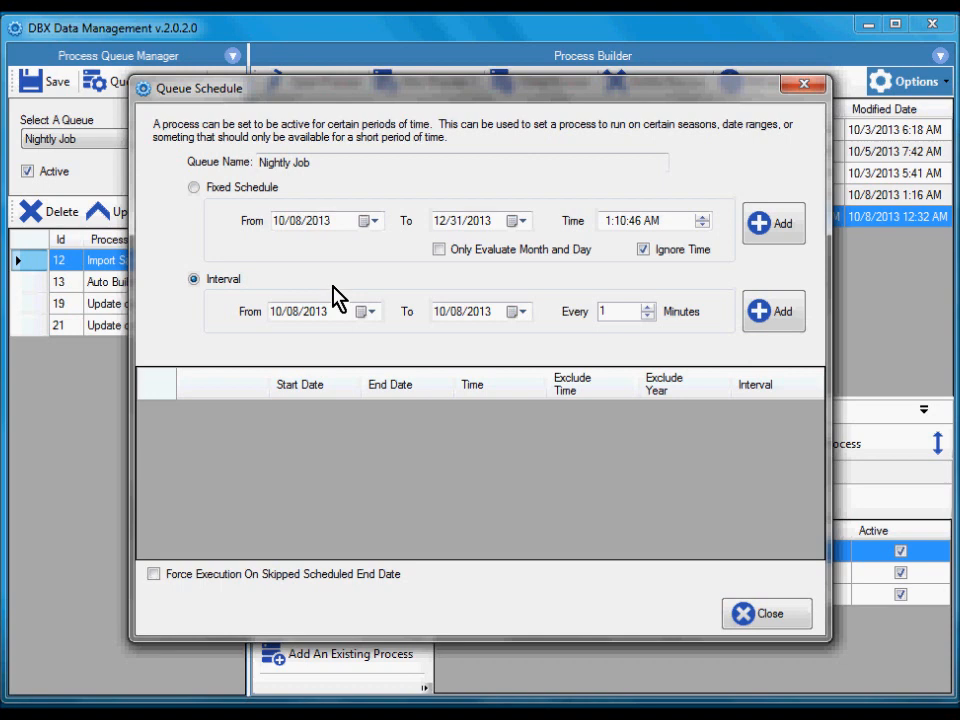
left_click(614, 316)
type("20")
left_click(516, 314)
left_click(517, 340)
left_click(605, 445)
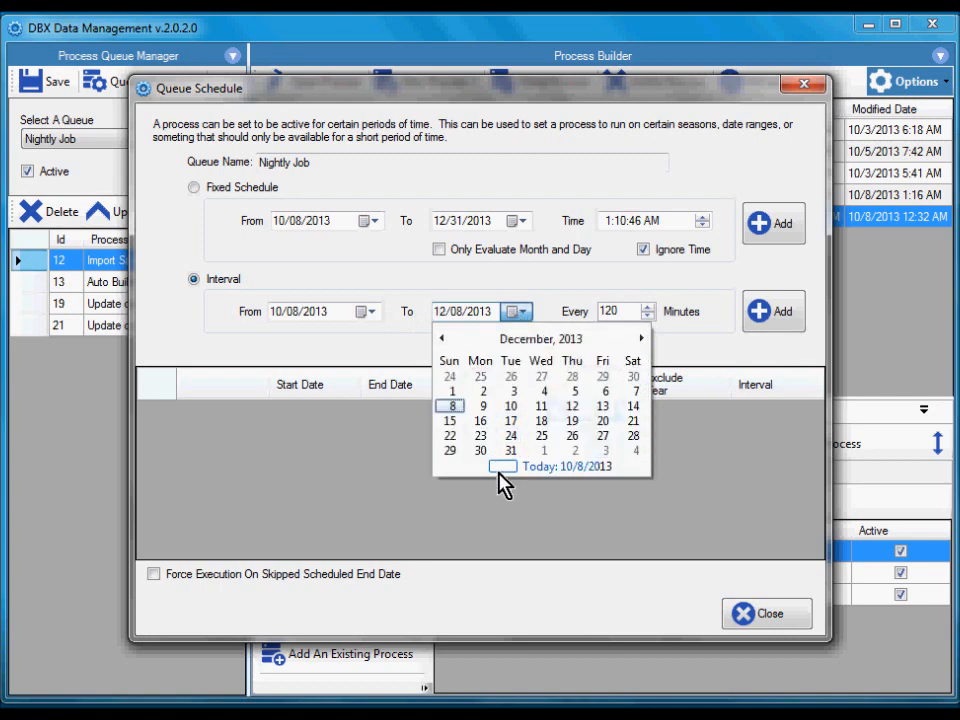
left_click(510, 451)
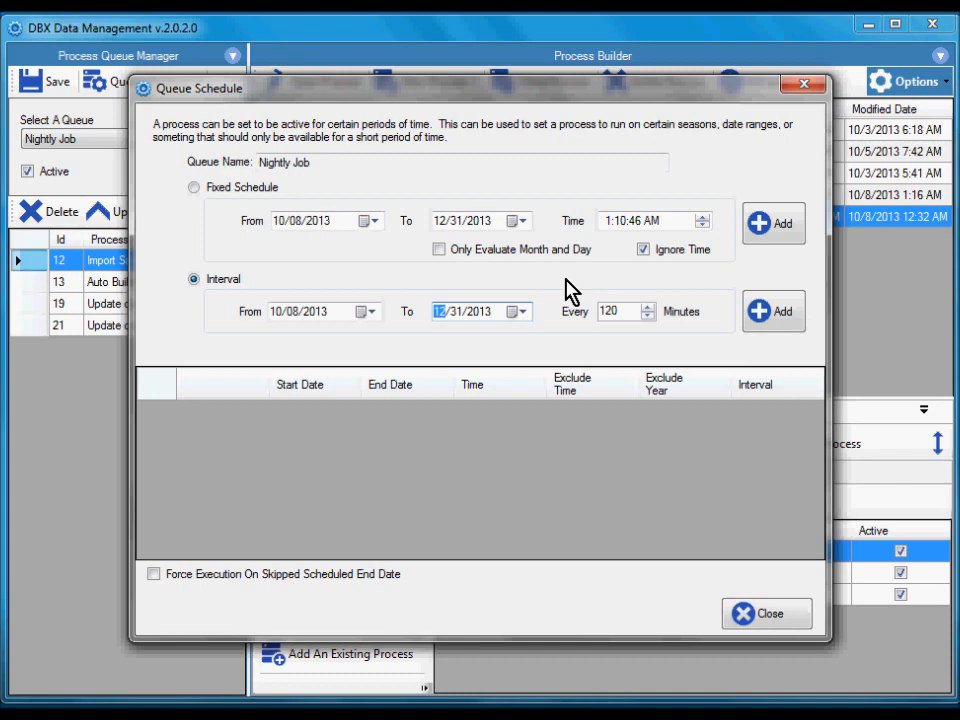
left_click(784, 314)
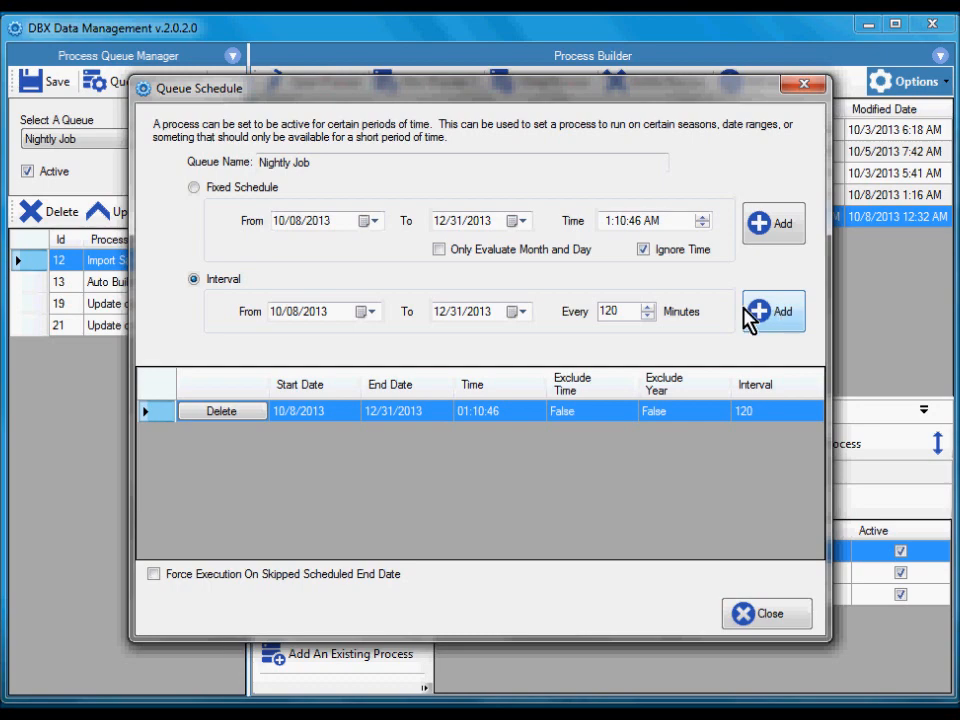
left_click(770, 615)
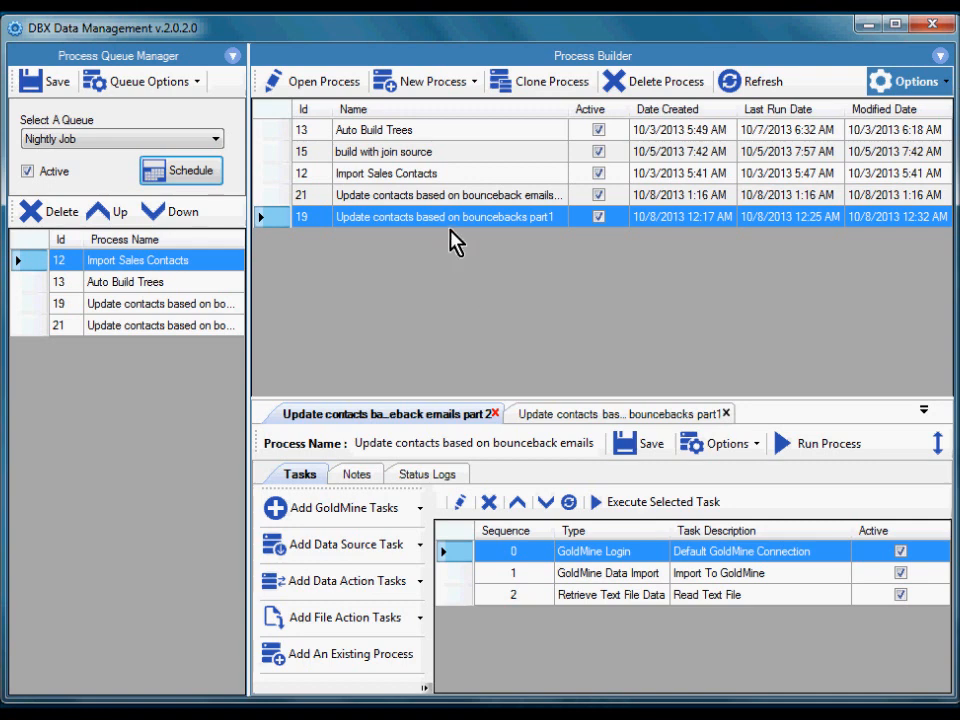
Show the Nightly Job queue's execution command line so it is copied to the clipboard, and dismiss the message.
left_click(494, 151)
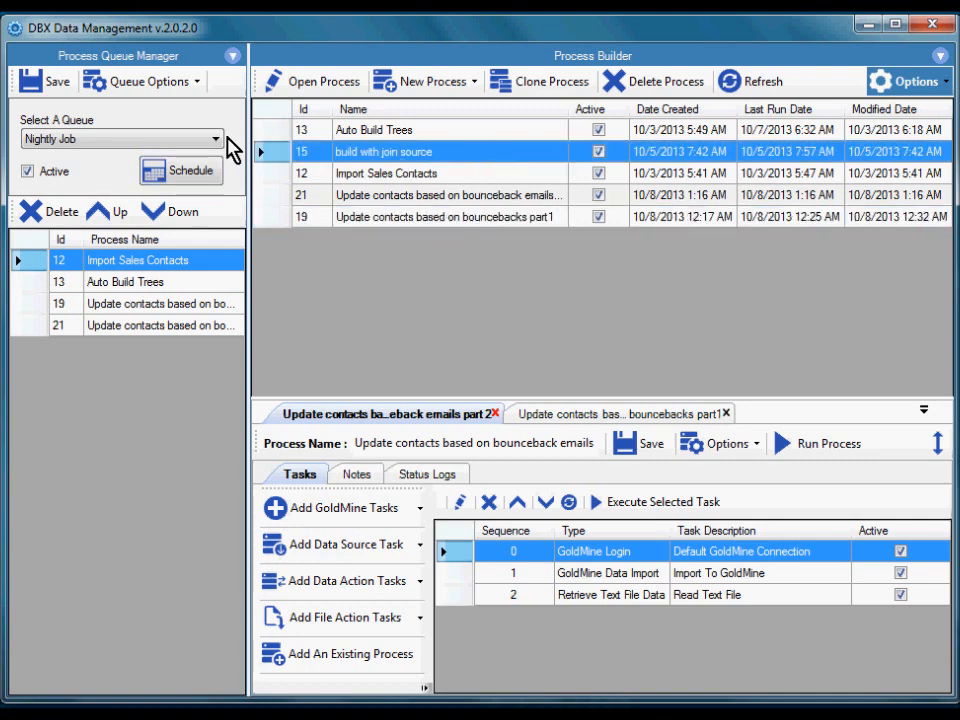
left_click(150, 82)
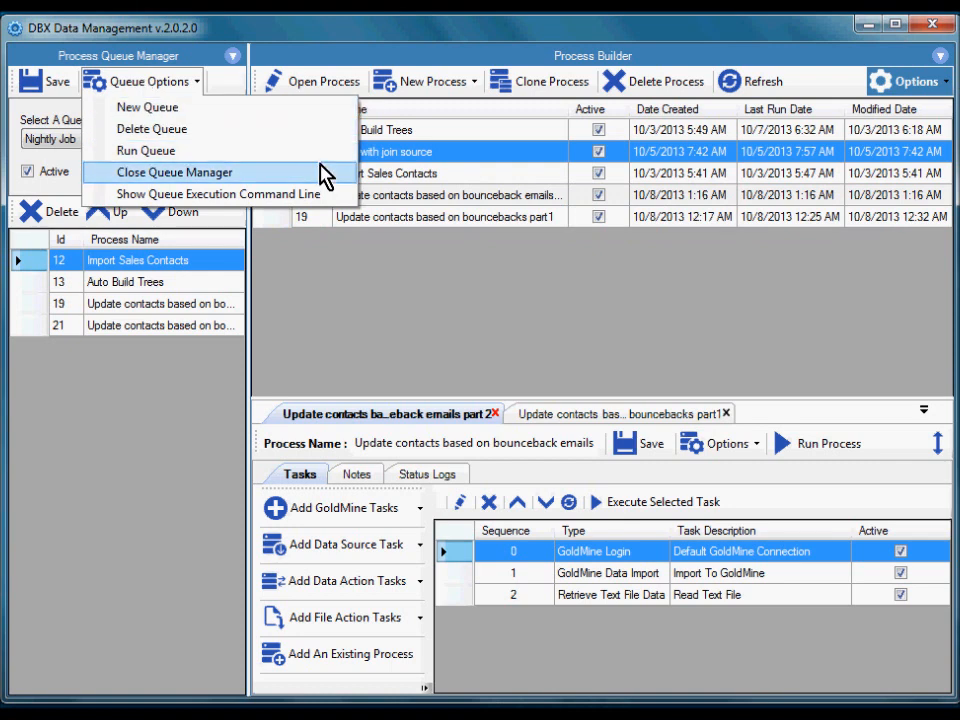
left_click(279, 196)
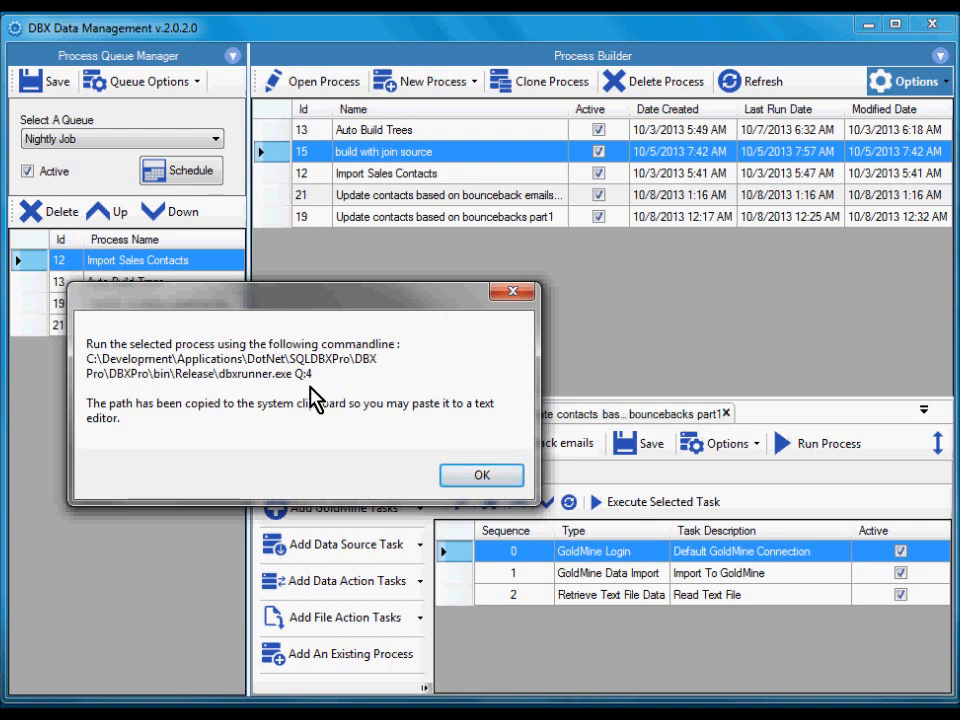
left_click(467, 479)
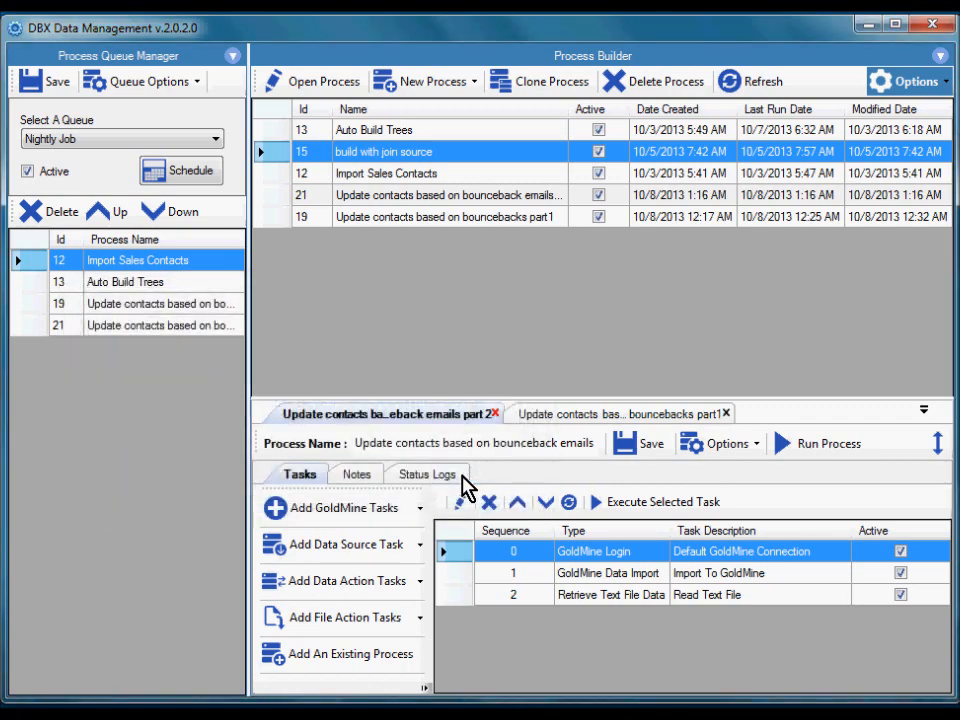
Switch to Notepad and paste the queue's command line below the existing process command line, leaving a blank line between them.
key("alt+Tab")
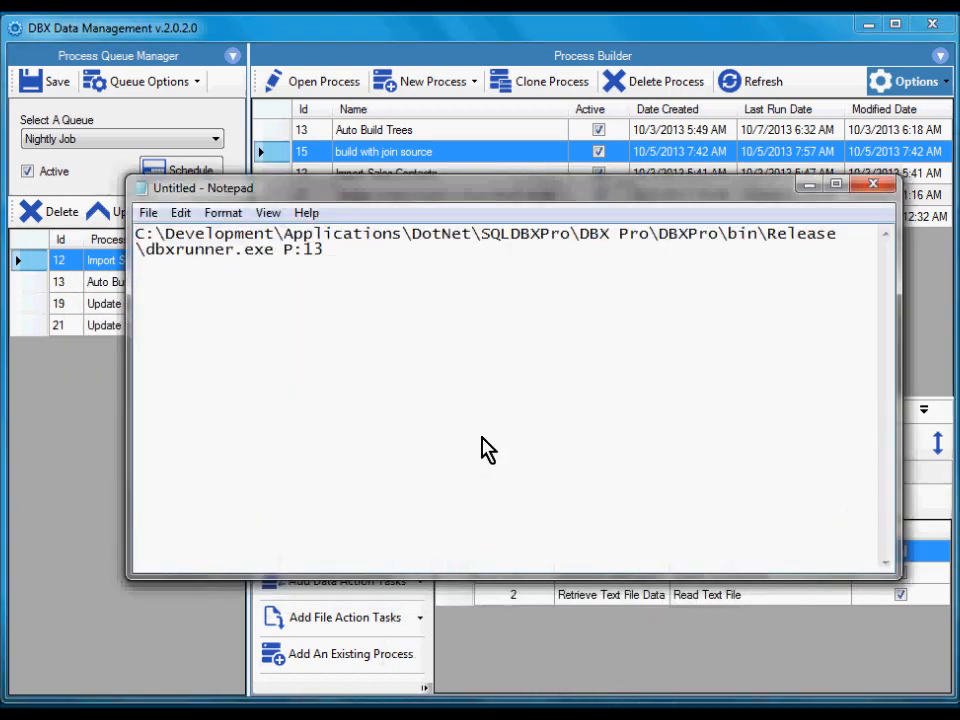
left_click(413, 277)
key("Return")
key("ctrl+v")
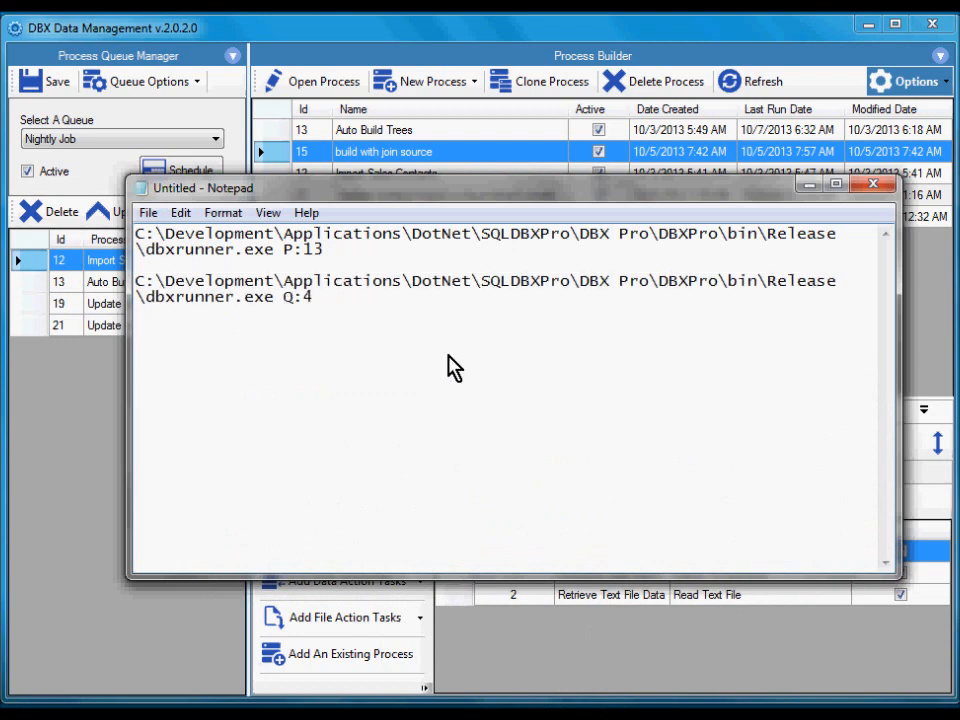
Highlight the pasted queue command line and its Q:4 argument to examine them, and clear the selection.
left_click_drag(375, 339, 136, 281)
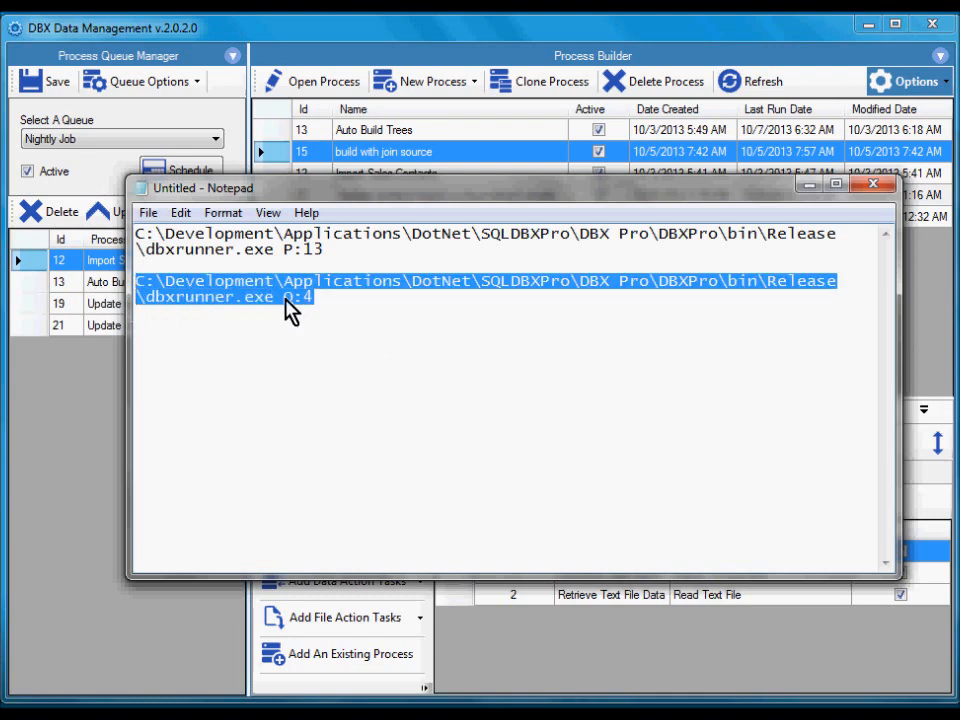
left_click(366, 317)
key("shift+Left")
key("shift+Left")
key("shift+Left")
left_click_drag(366, 317, 133, 290)
left_click(390, 324)
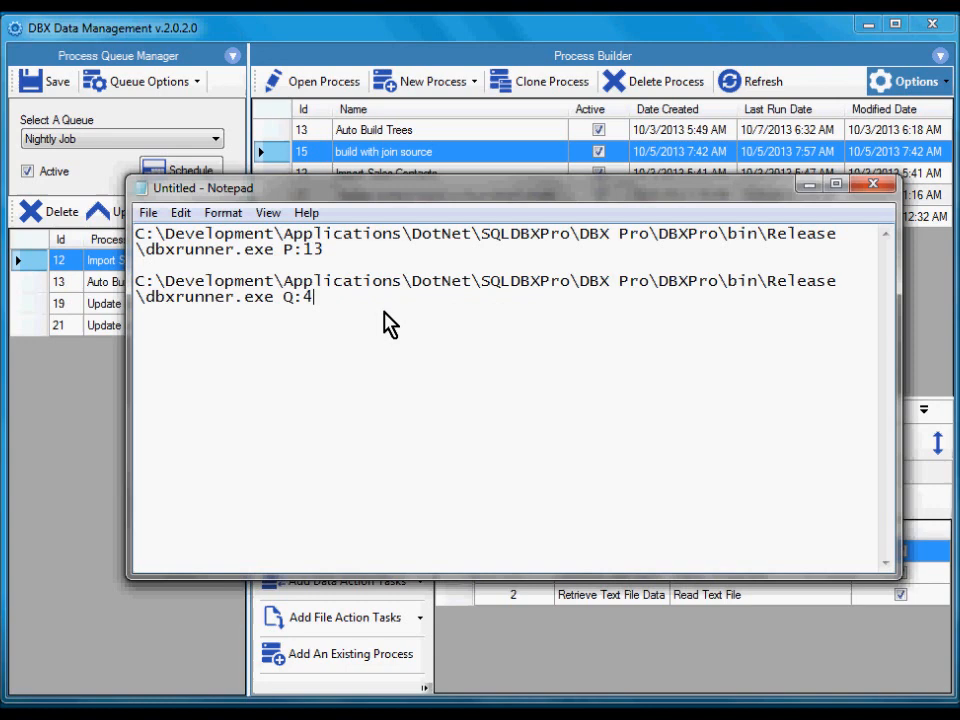